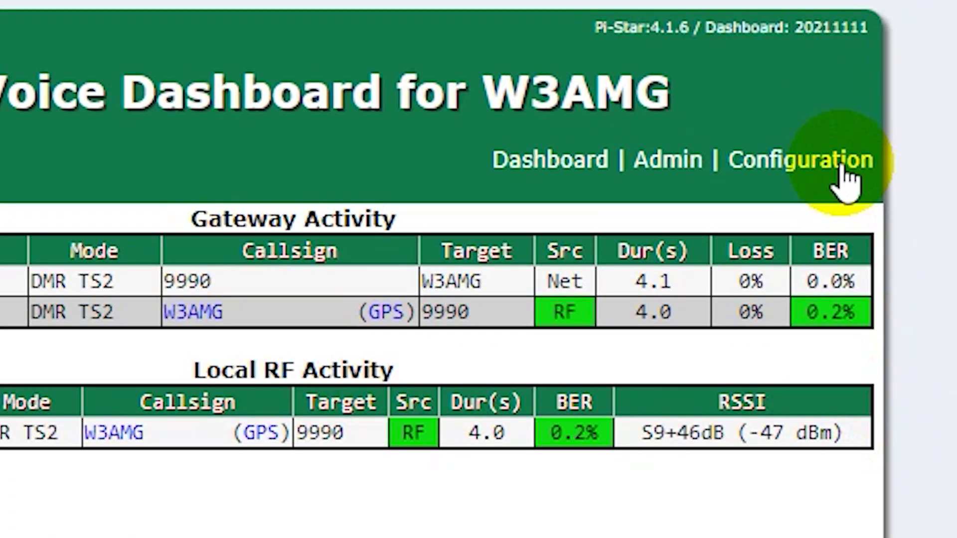
- Open the Pi-Star Configuration page from the dashboard header
left_click(750, 140)
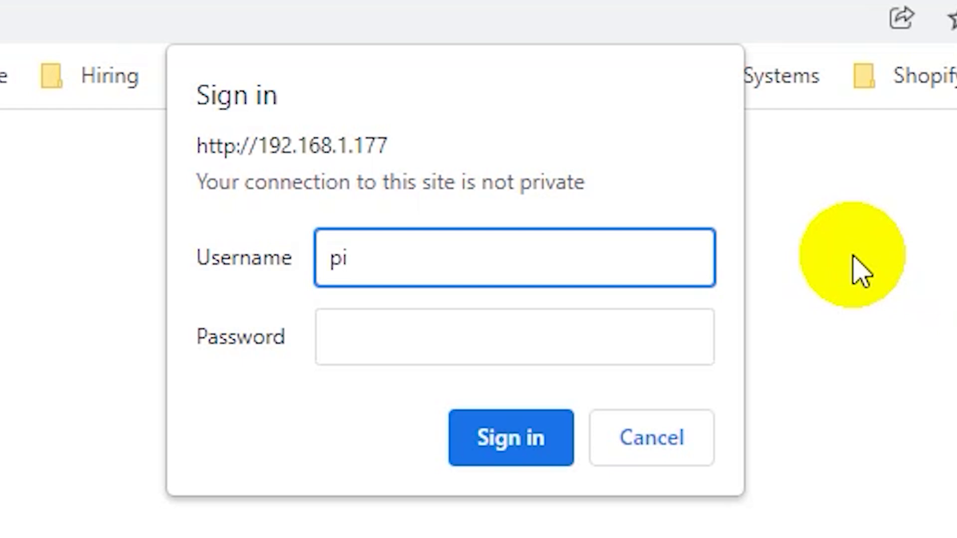
- Enter the password, sign in, and scroll down to General Configuration showing 446.550 MHz
key("Tab")
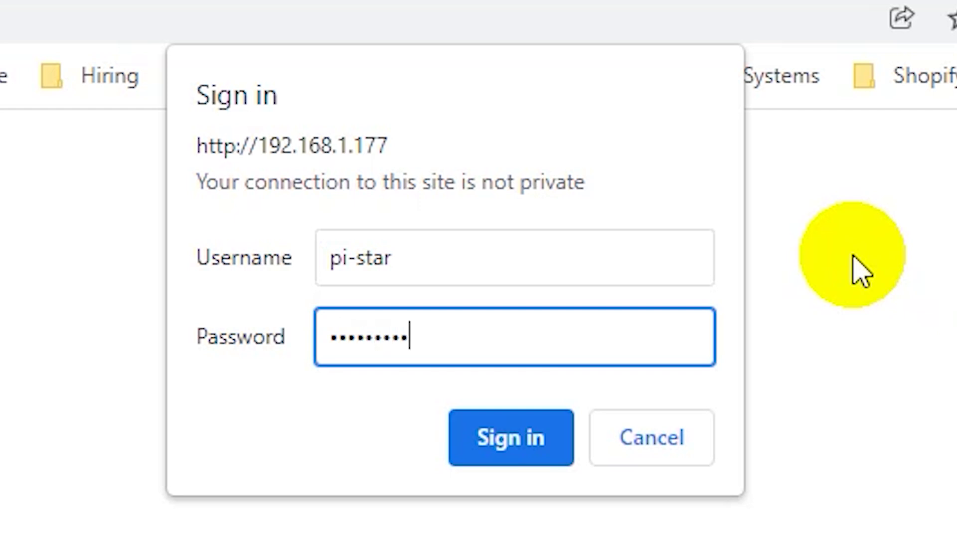
left_click(508, 448)
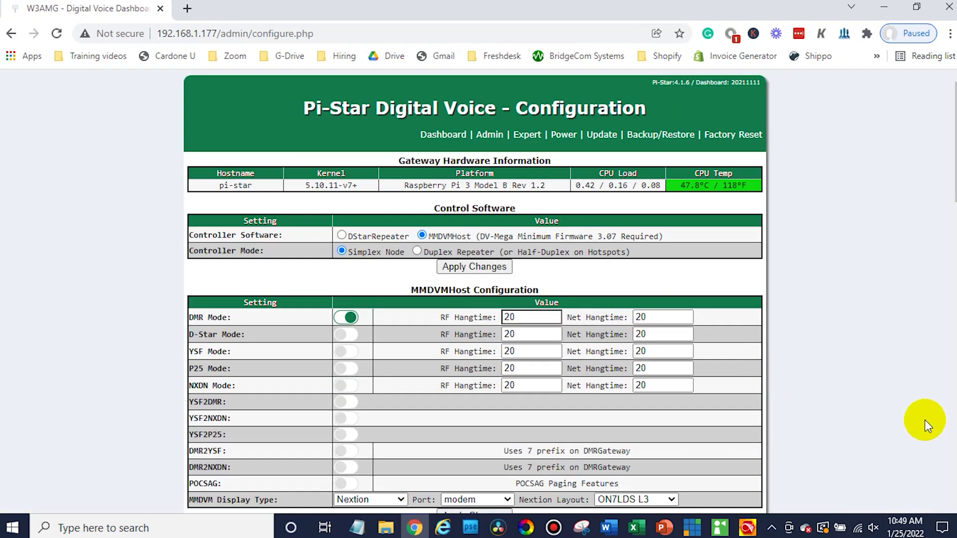
scroll(925, 420, "down", 6)
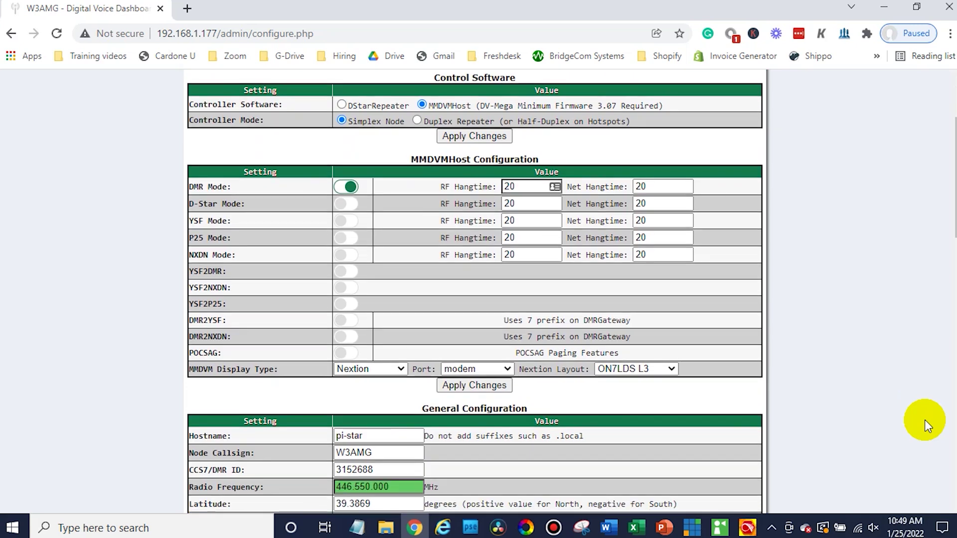
scroll(925, 420, "down", 1)
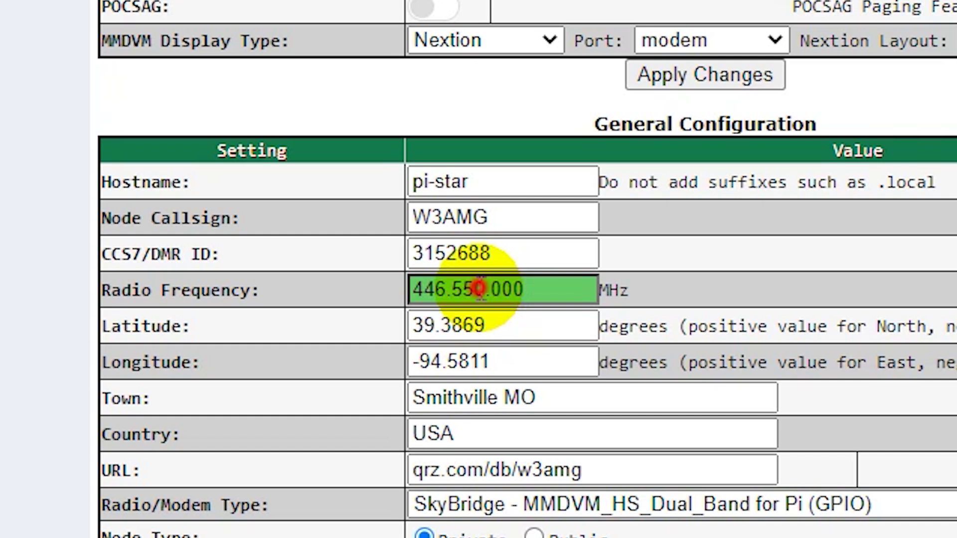
- Set the Radio Frequency to 446.525.000, apply changes, and decline the LastPass prompt
left_click(479, 289)
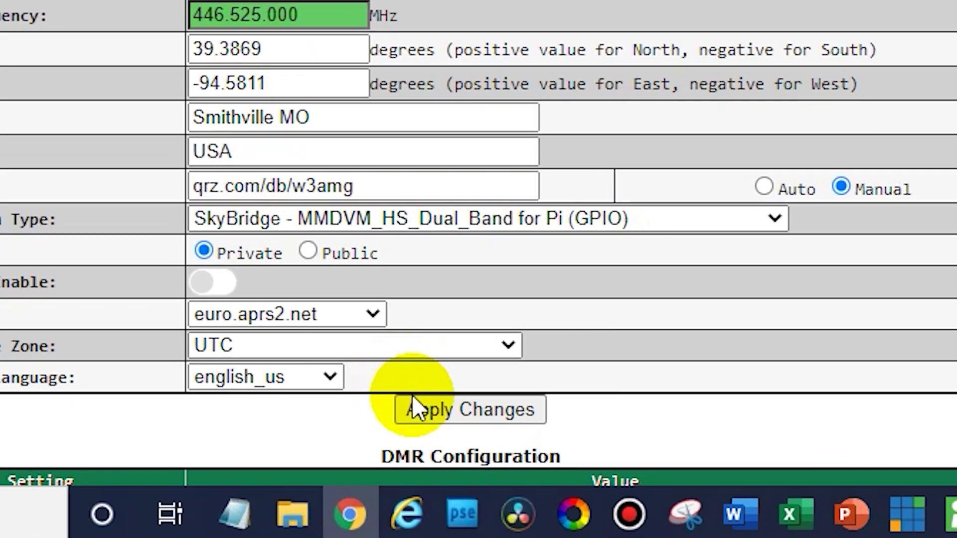
left_click(449, 476)
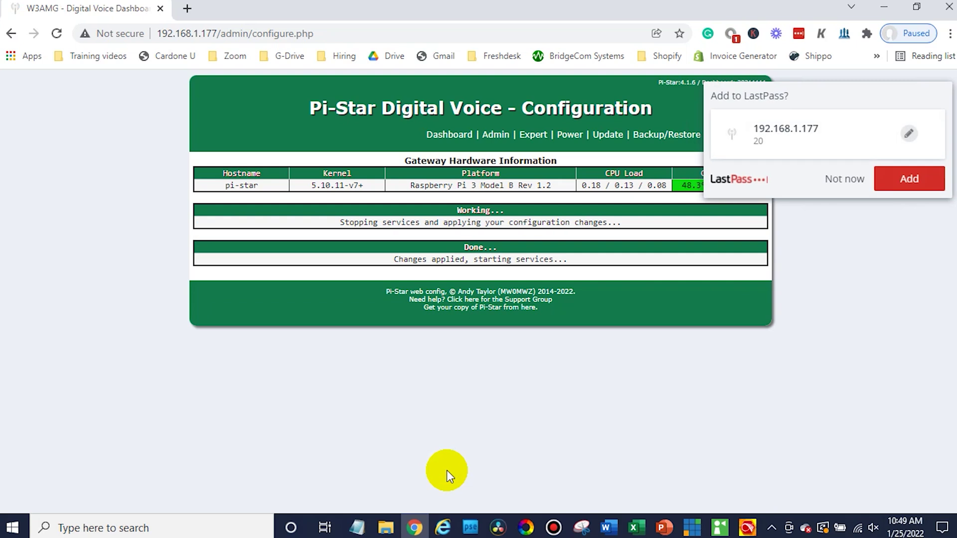
left_click(848, 180)
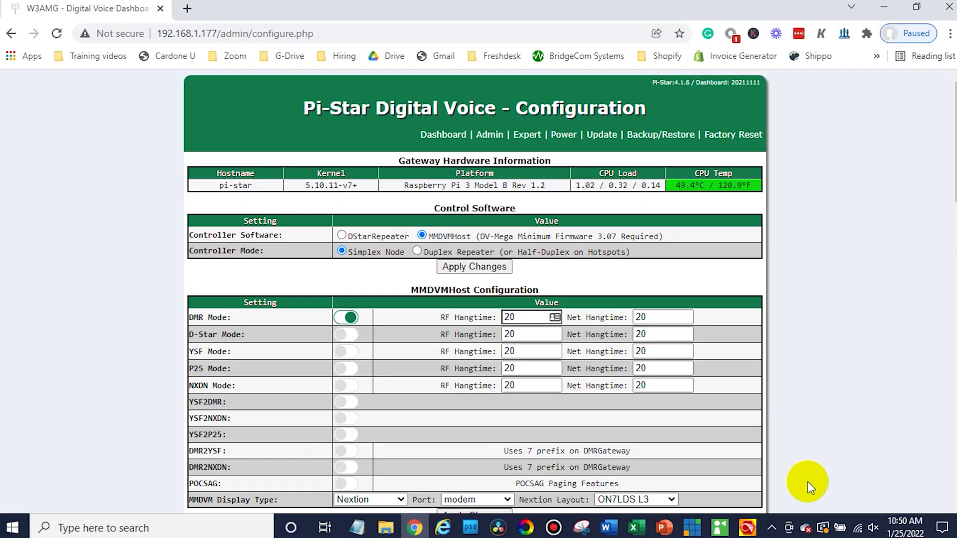
- Switch to the AnyTone CPS and confirm COM3 as the communication port
left_click(747, 527)
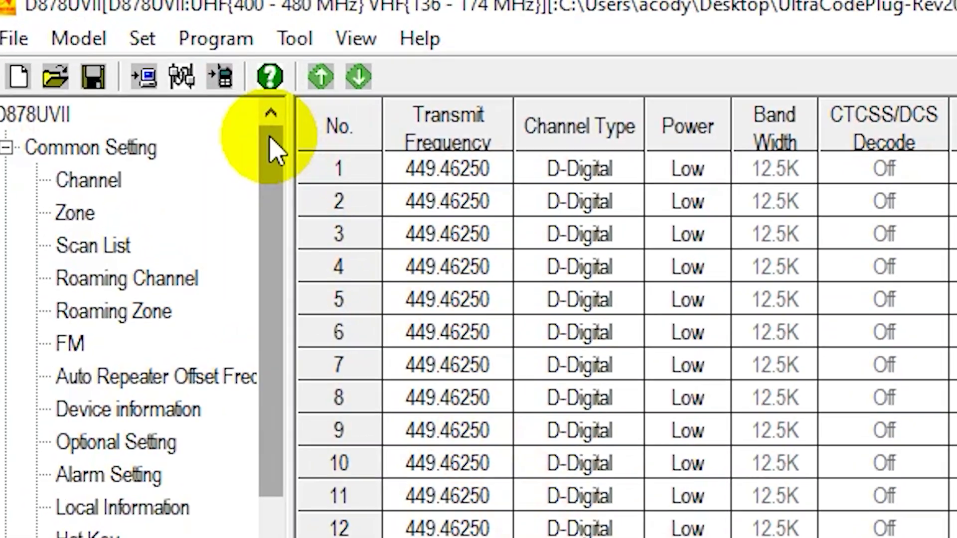
left_click(182, 77)
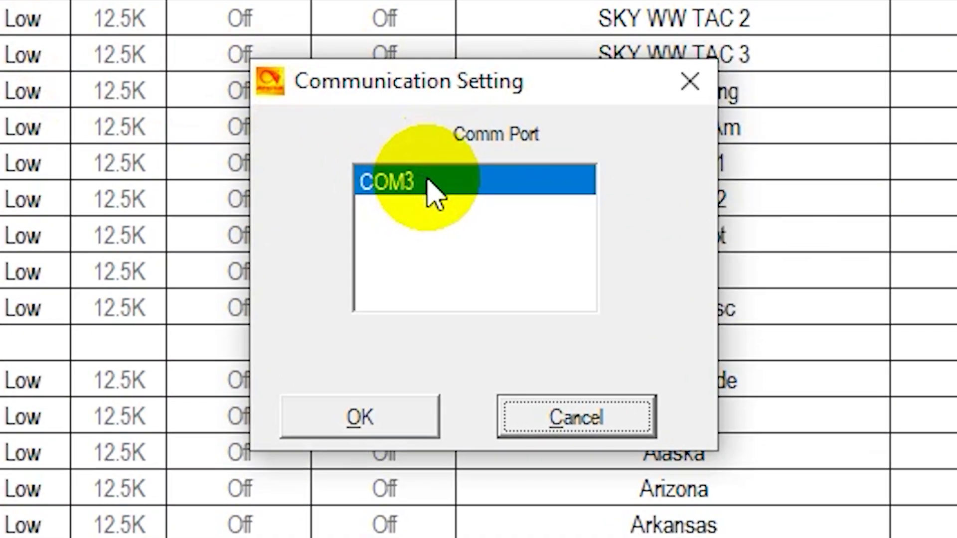
left_click(377, 423)
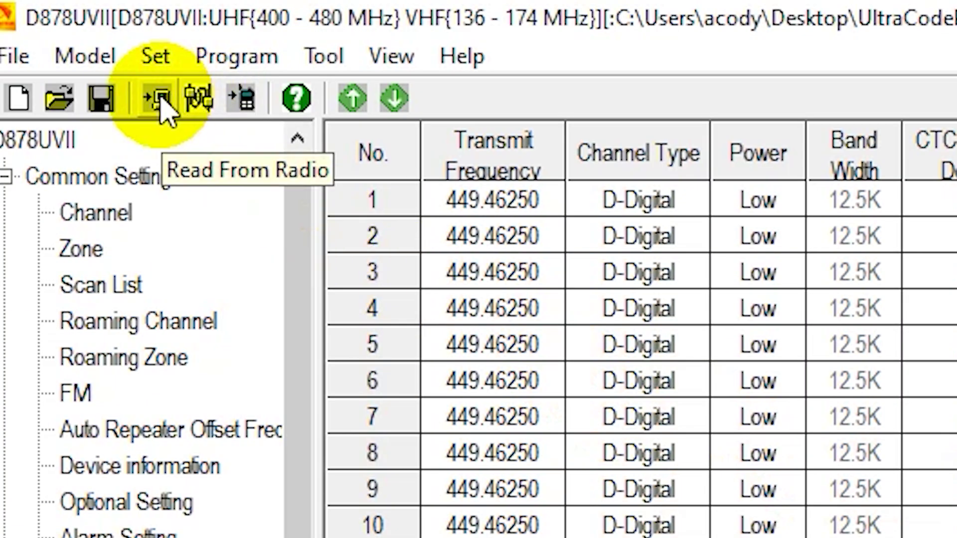
- Read the codeplug from the radio, discarding unsaved changes and skipping the digital contact list
left_click(160, 100)
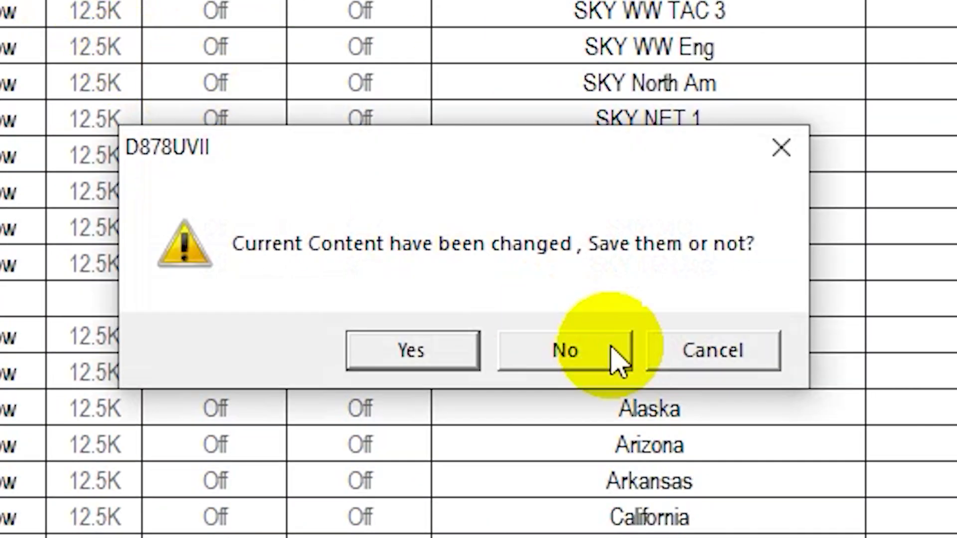
left_click(612, 346)
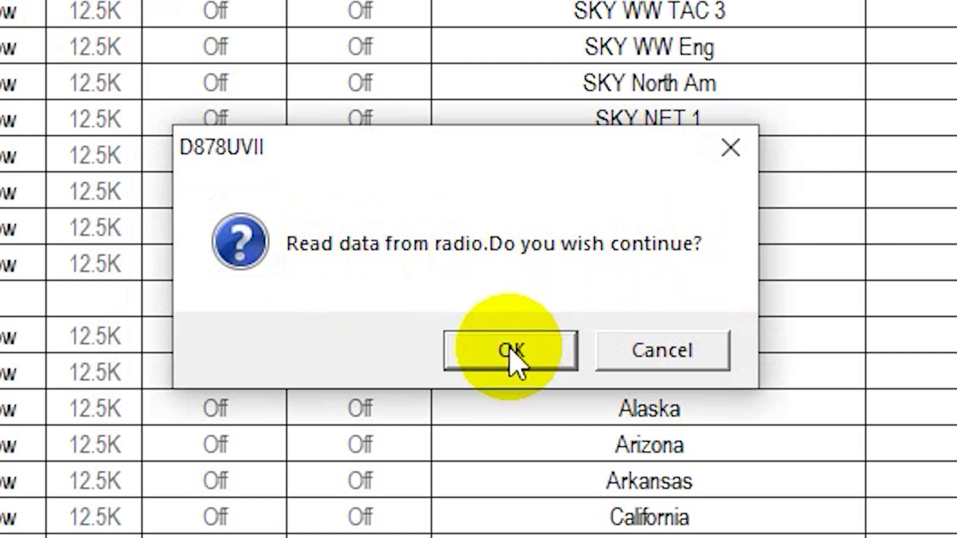
left_click(487, 348)
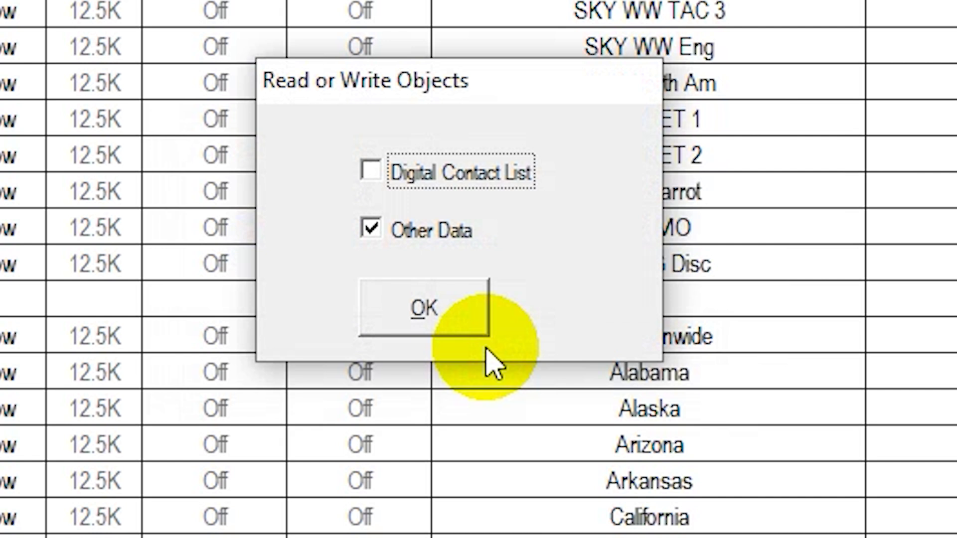
left_click(445, 313)
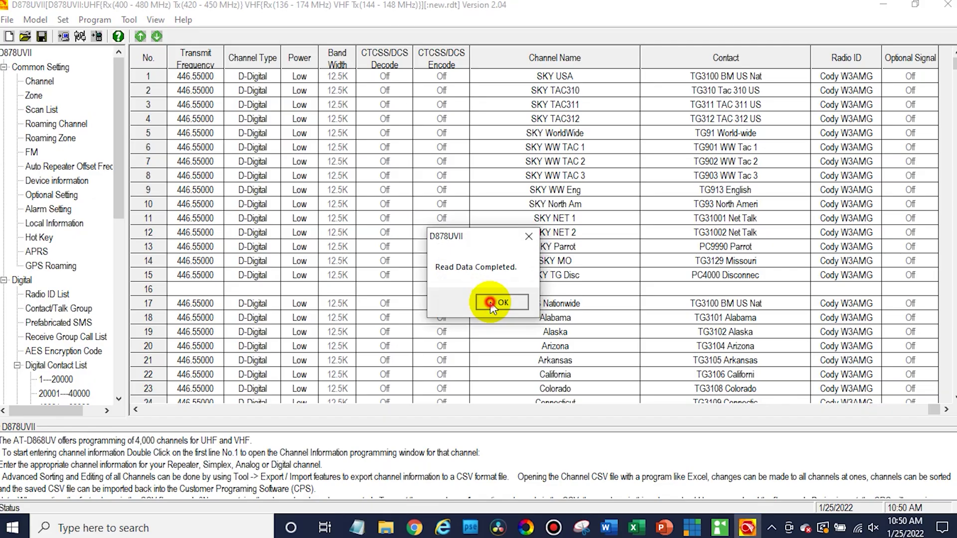
- Acknowledge the finished read and export the channel list to 446.550.CSV on the Desktop
left_click(490, 302)
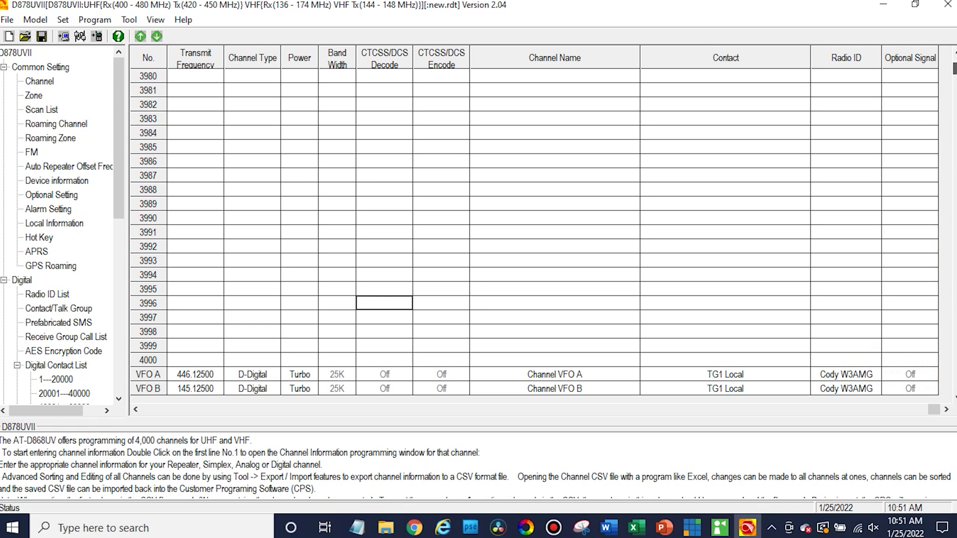
left_click_drag(955, 64, 954, 59)
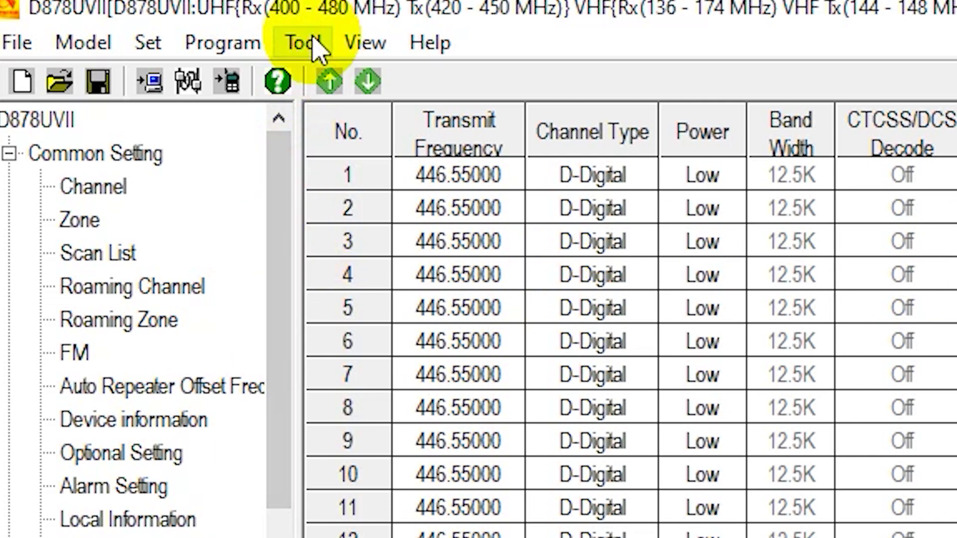
left_click(315, 48)
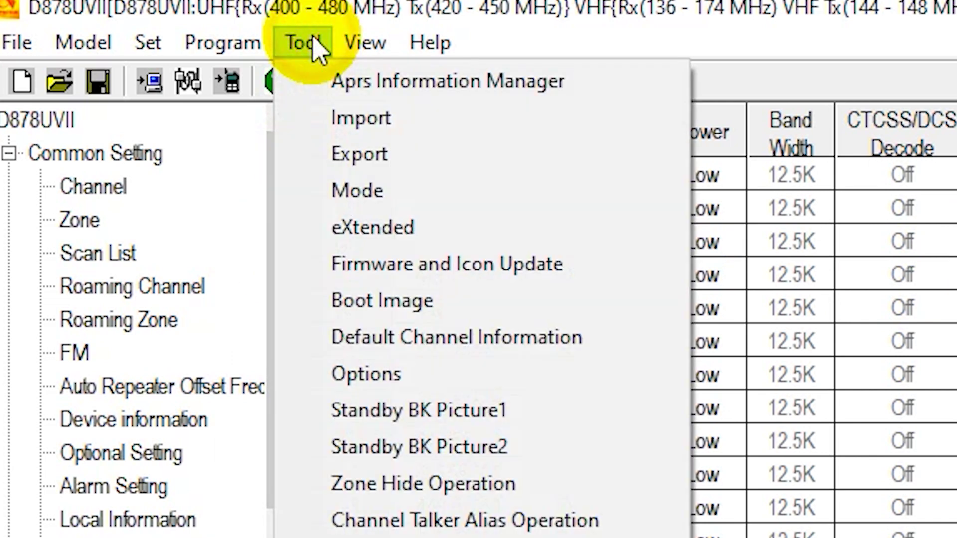
left_click(412, 154)
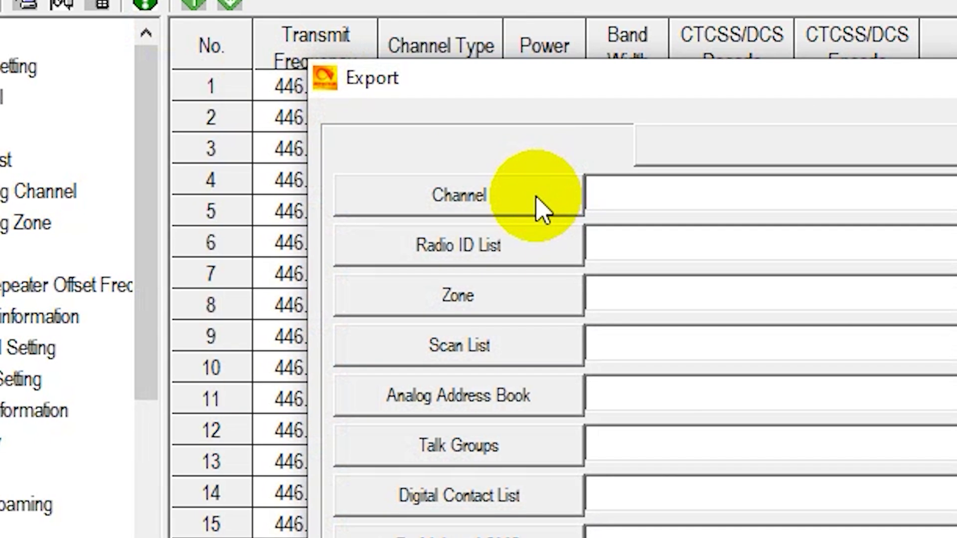
left_click(297, 126)
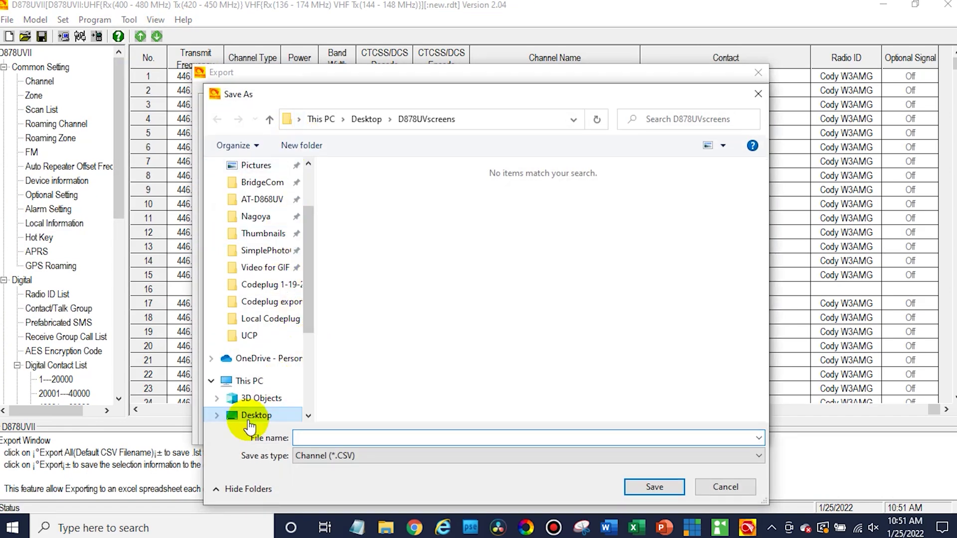
left_click(249, 424)
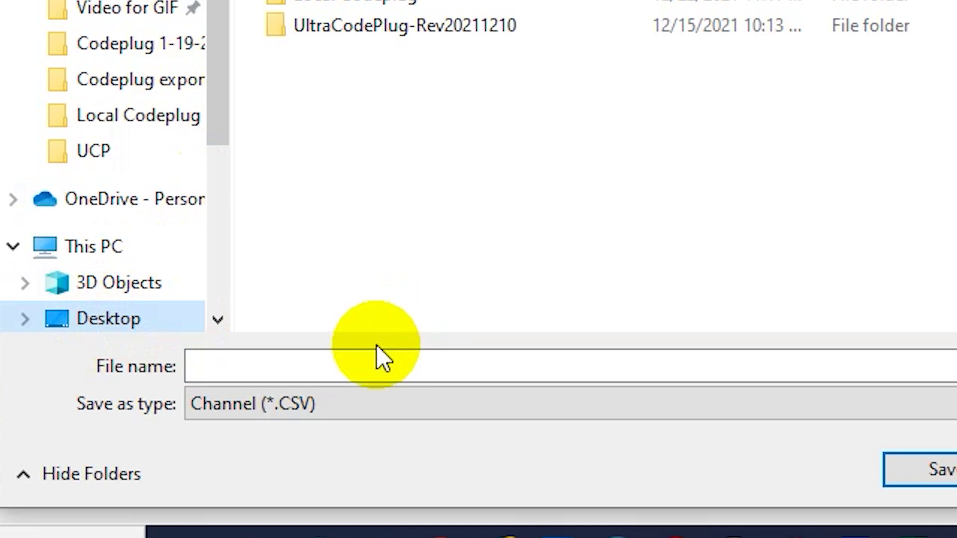
left_click(368, 362)
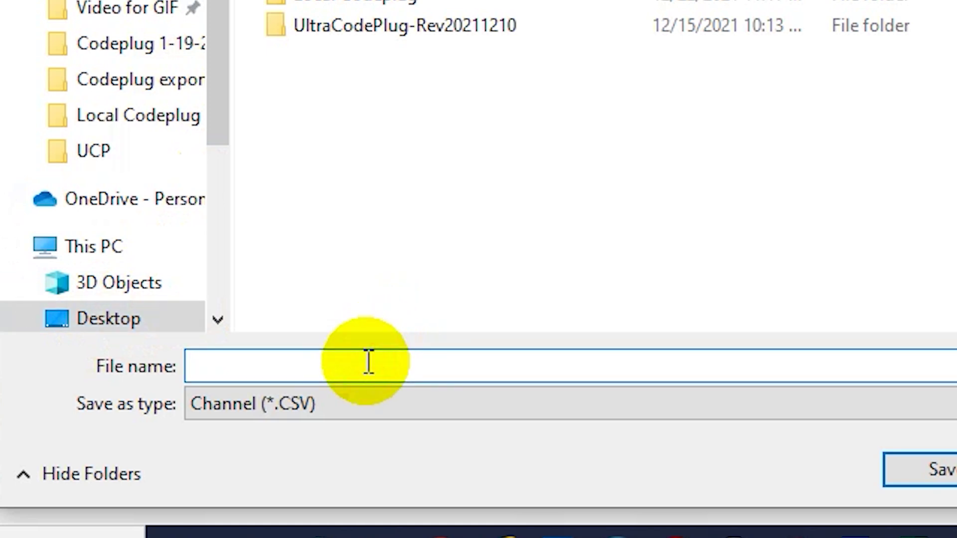
type("446.550")
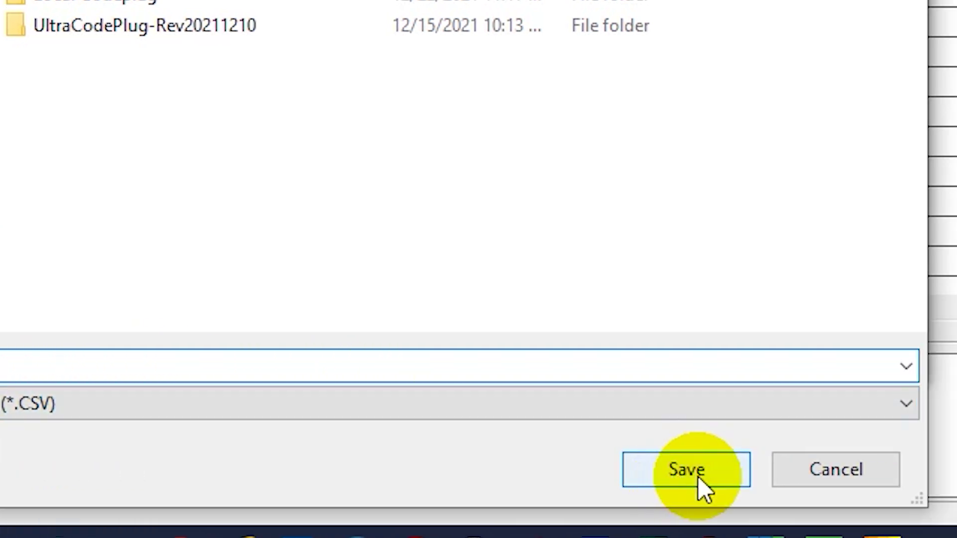
left_click(698, 476)
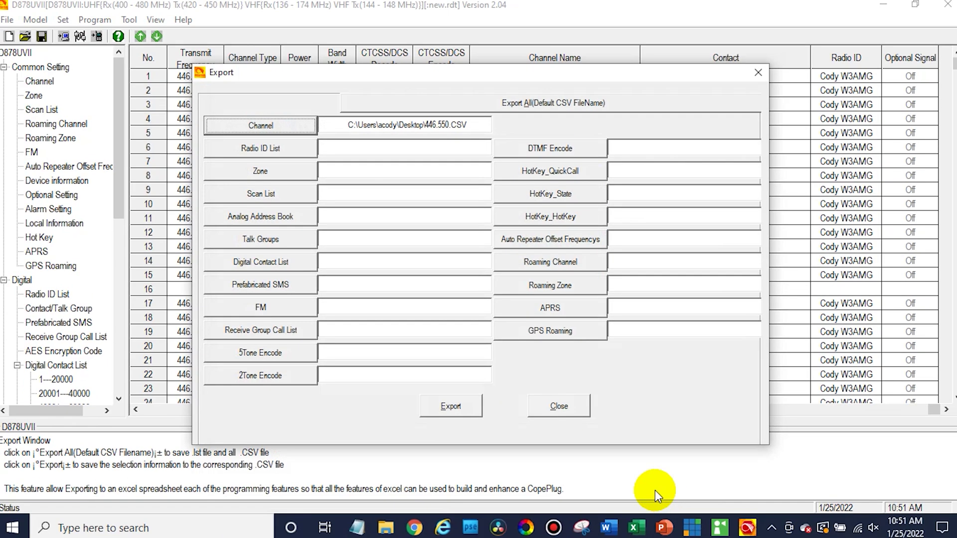
left_click(466, 408)
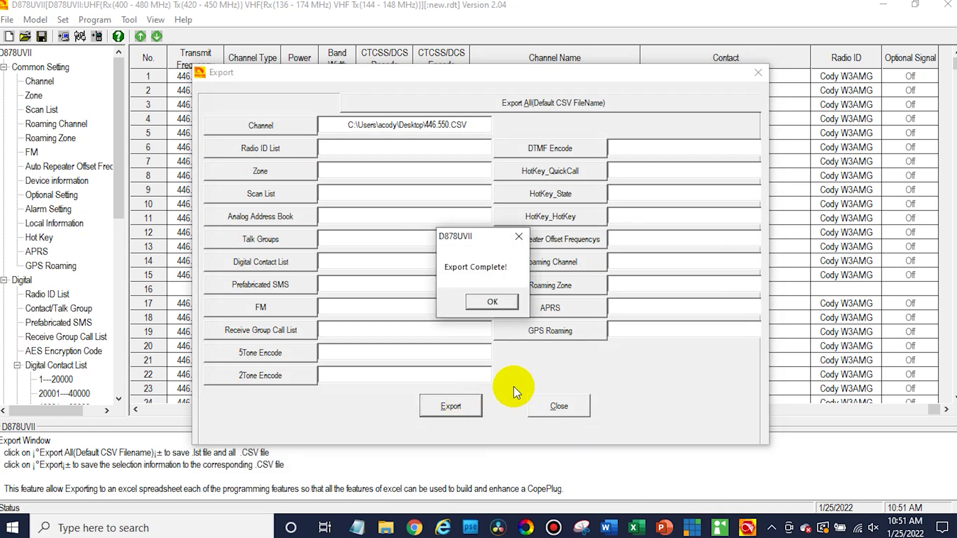
left_click(494, 303)
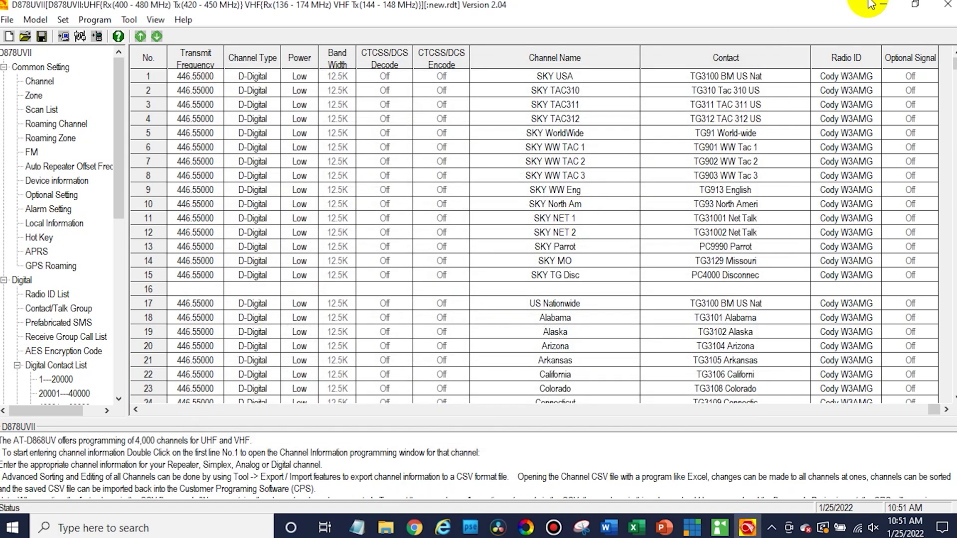
- Minimize the CPS and browser windows to clear the desktop
left_click(888, 5)
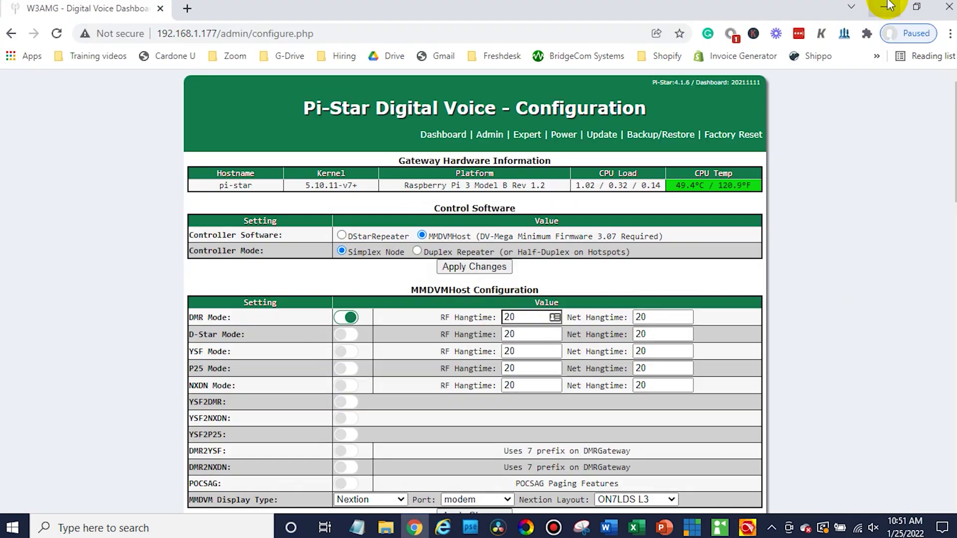
left_click(888, 5)
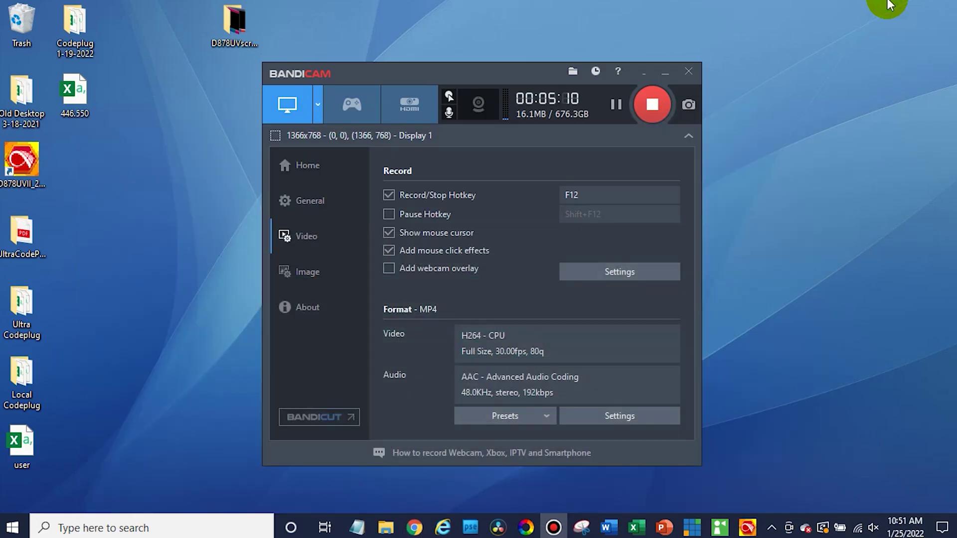
left_click(664, 75)
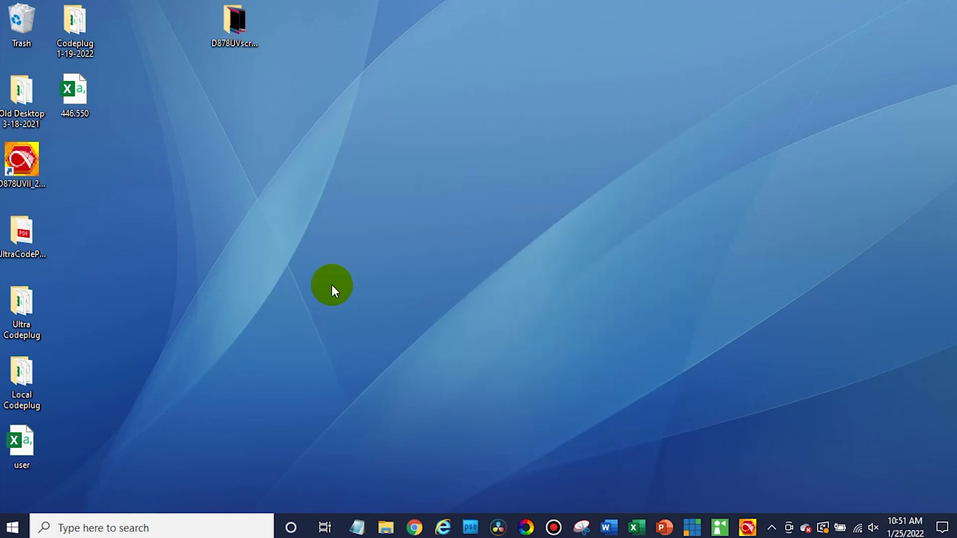
- Open 446.550.csv from the Desktop in Excel and review its channel rows
left_click(74, 89)
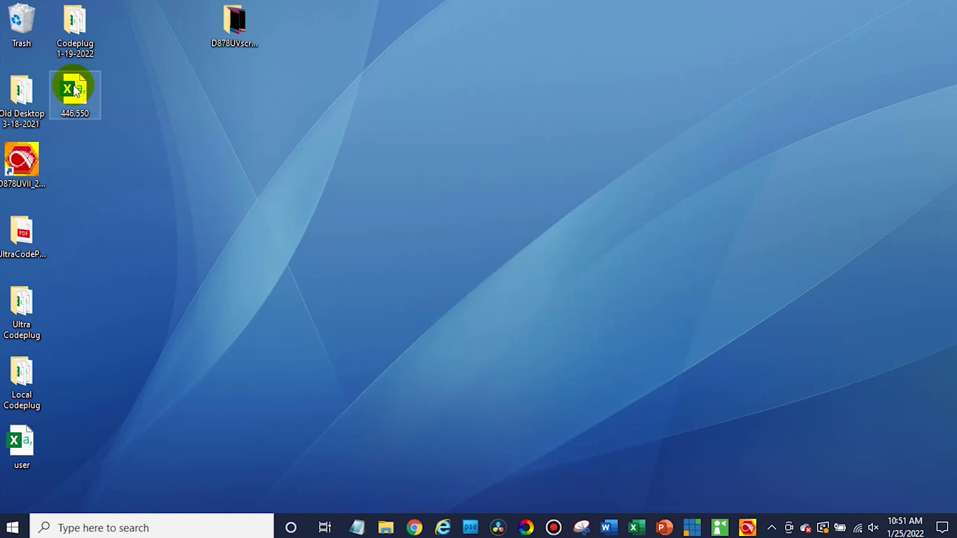
left_click_drag(72, 89, 372, 223)
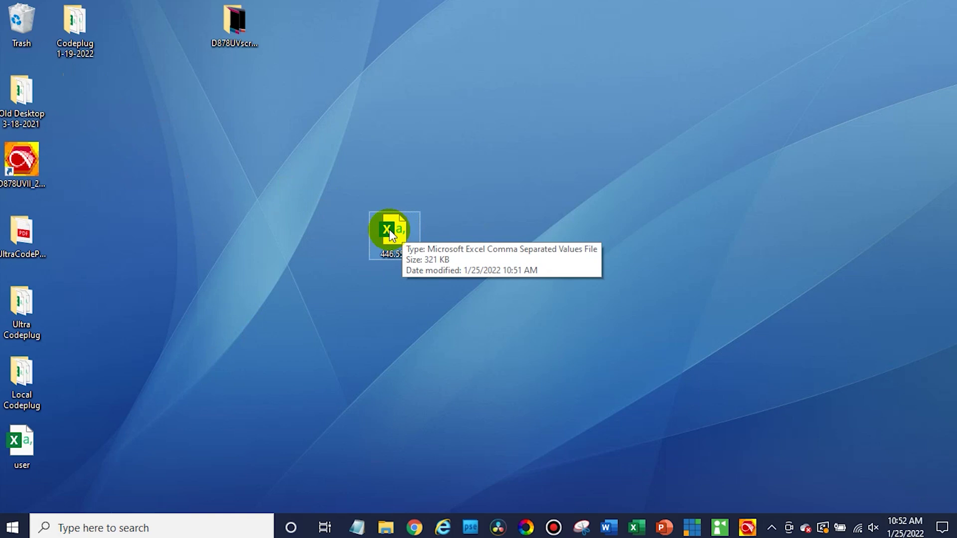
left_click(390, 232)
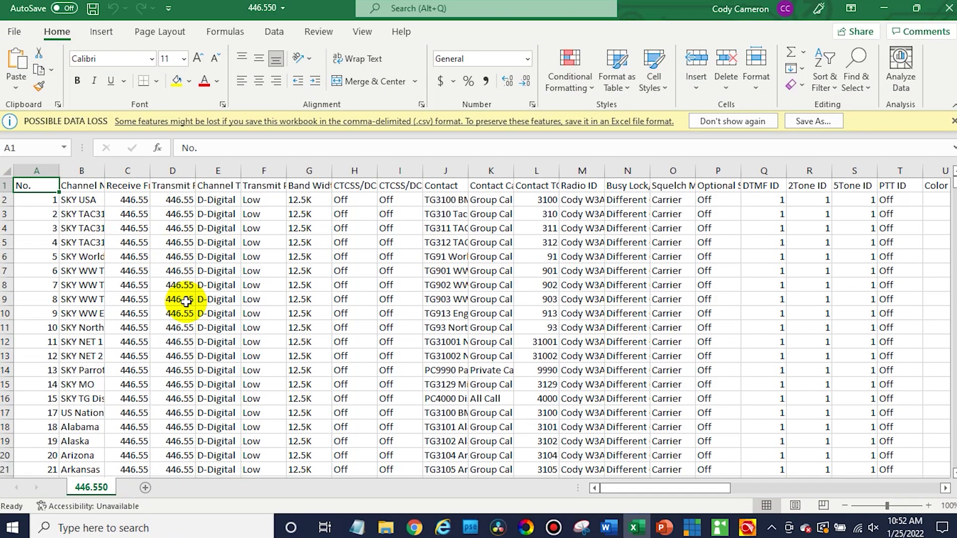
scroll(186, 301, "down", 2)
scroll(186, 301, "up", 2)
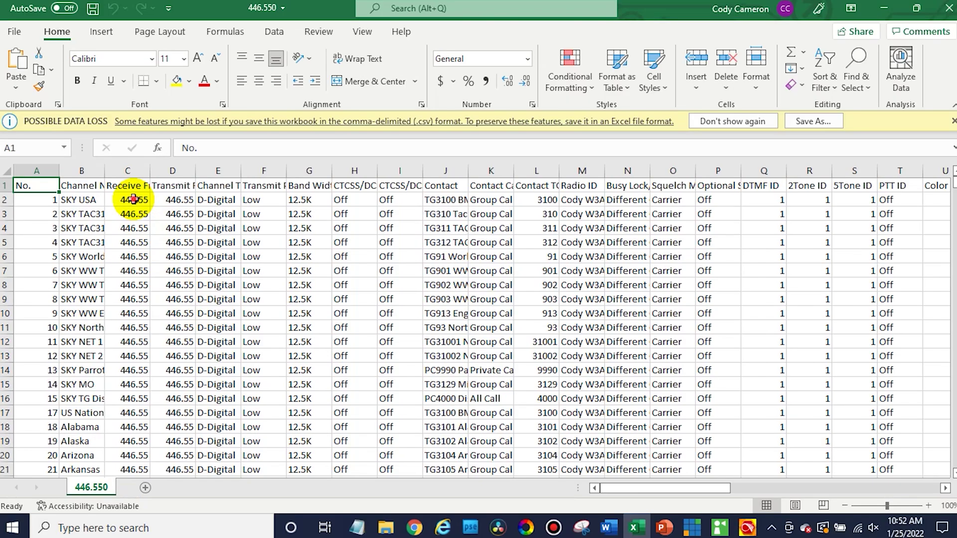
- Set C2 to 446.525 and fill it down column C to the last channel
left_click(133, 199)
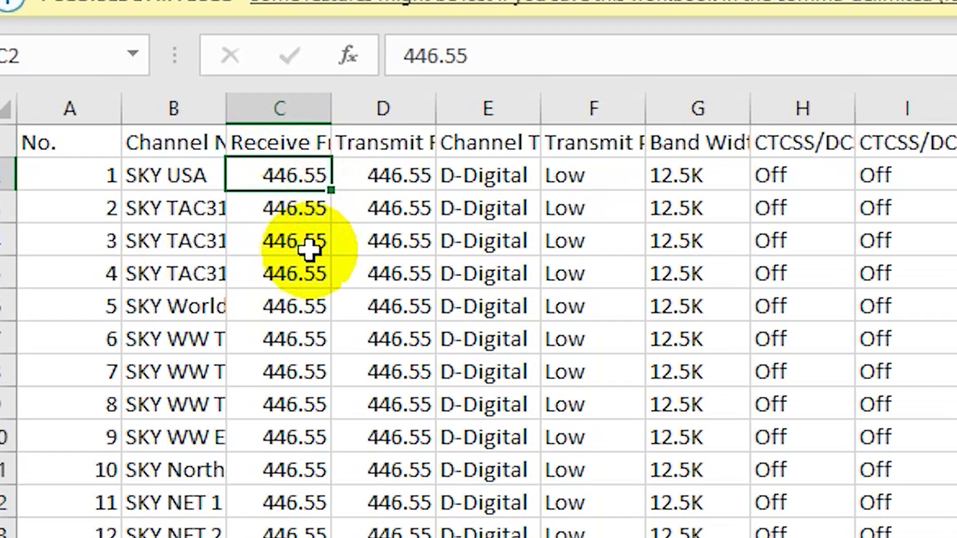
key("BackSpace")
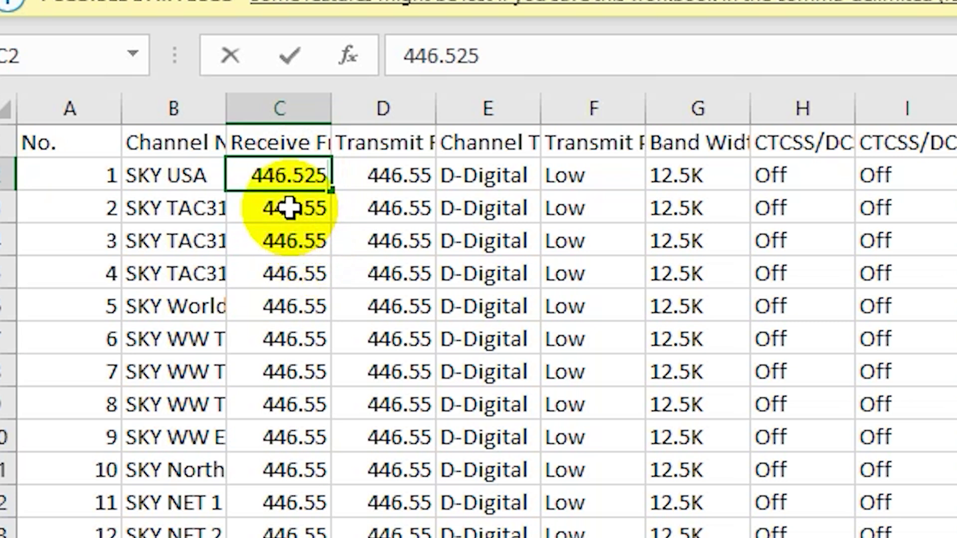
left_click(305, 209)
left_click(304, 175)
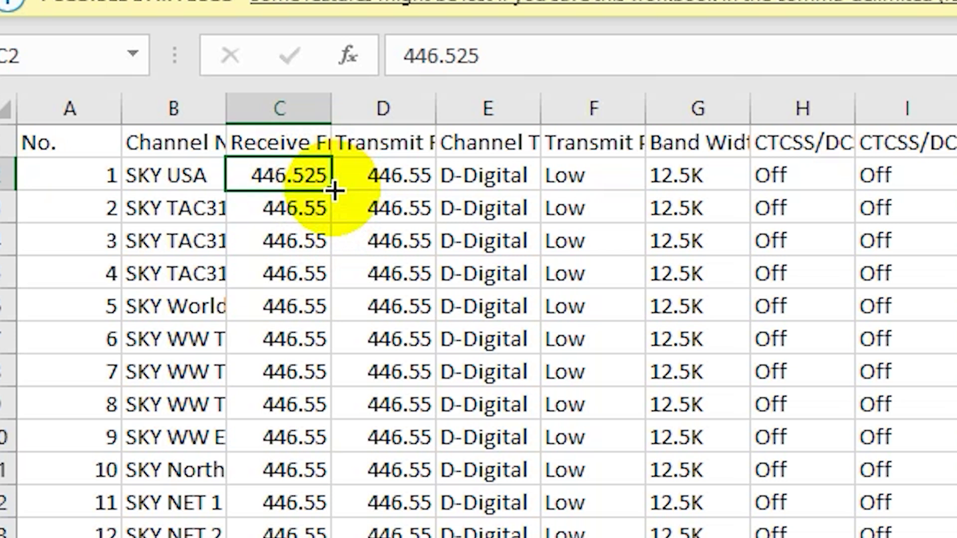
left_click_drag(335, 189, 327, 316)
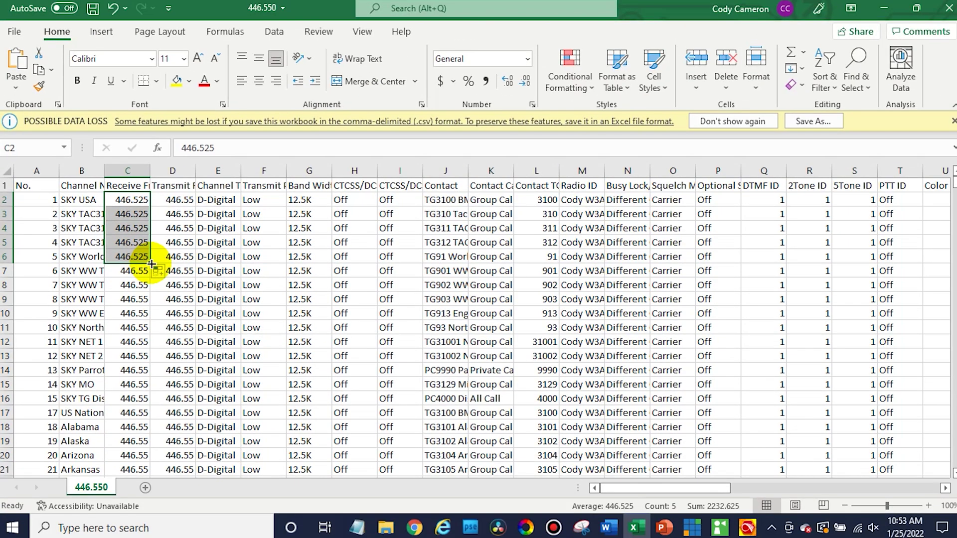
mouse_move(151, 263)
left_mouse_down()
mouse_move(141, 316)
mouse_move(140, 532)
mouse_move(182, 453)
mouse_move(135, 389)
mouse_move(160, 319)
mouse_move(153, 290)
left_mouse_up()
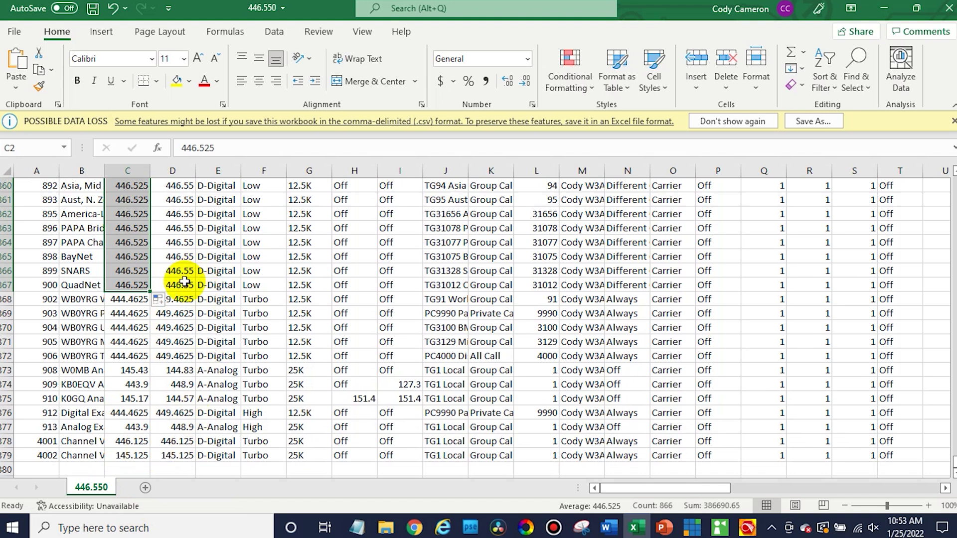
scroll(182, 285, "up", 7)
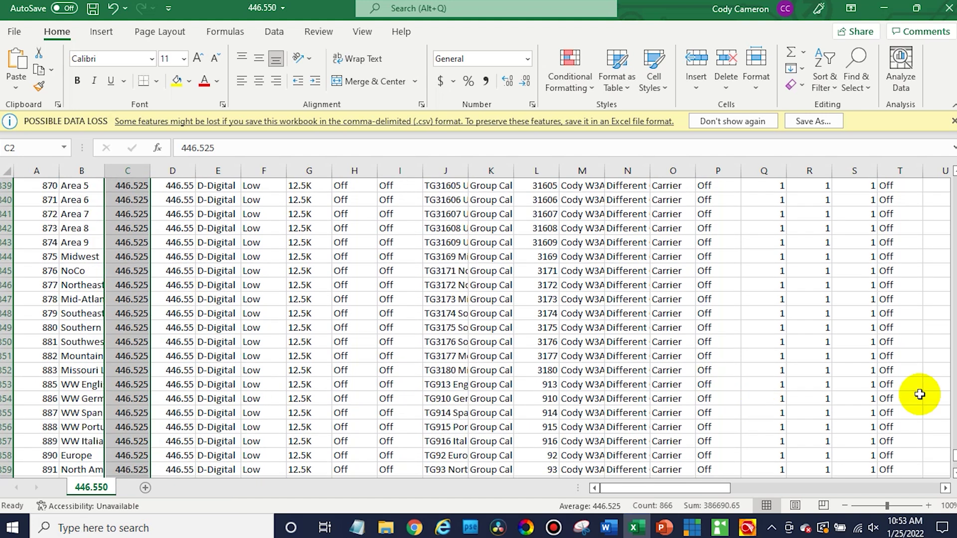
left_click_drag(952, 455, 952, 145)
- Set D2 to 446.525 and fill it down column D for all channels
left_click(180, 200)
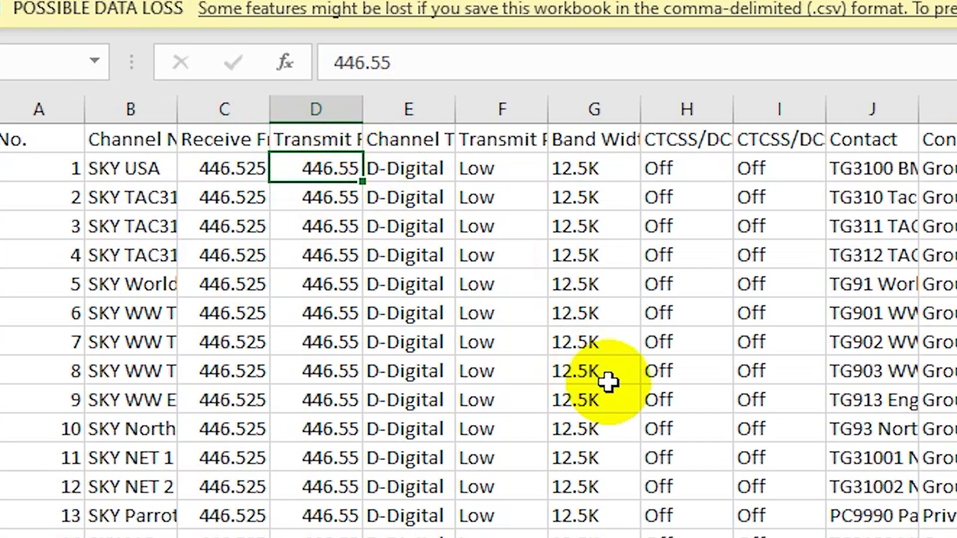
type("4")
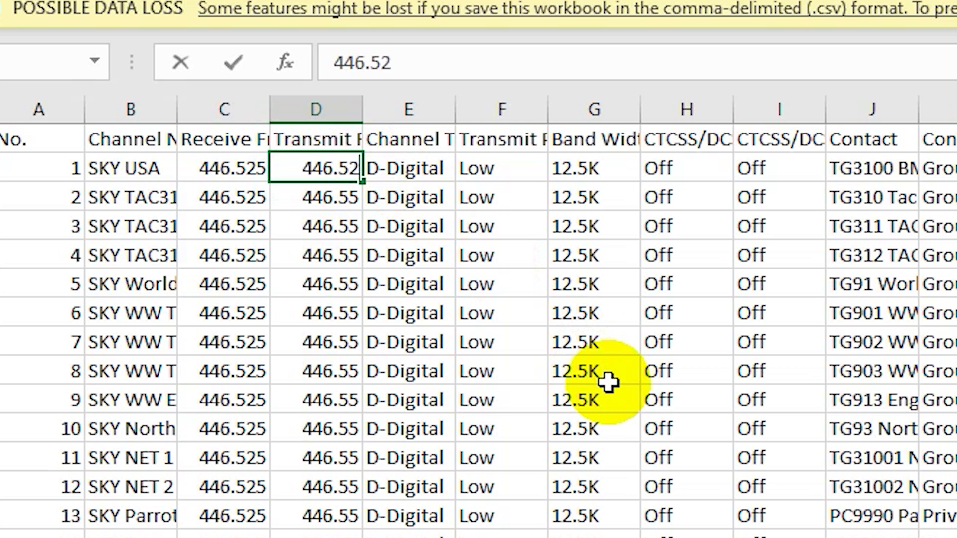
left_click(451, 223)
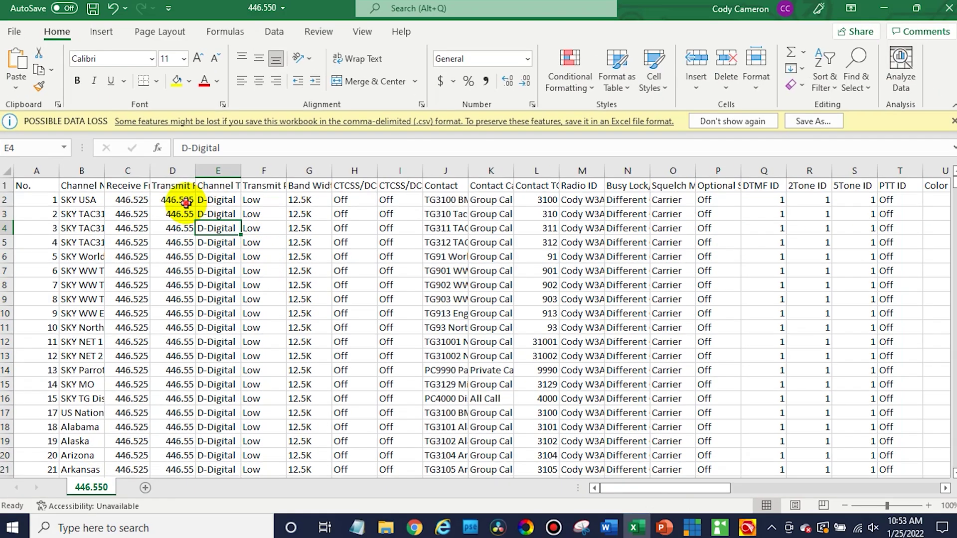
left_click(186, 203)
left_click_drag(195, 206, 190, 307)
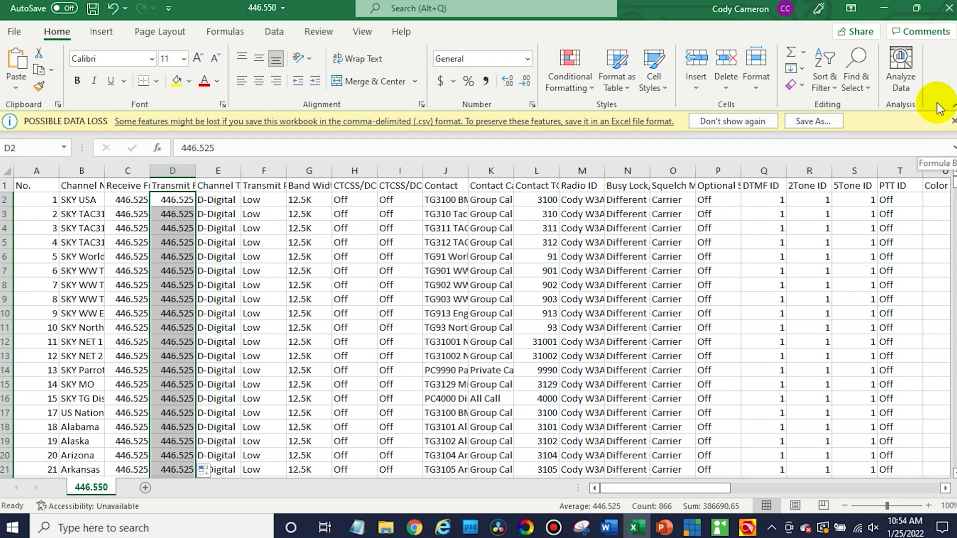
- Save the sheet as 446.525 in CSV (Comma delimited) format on the Desktop, then minimize Excel
left_click(32, 198)
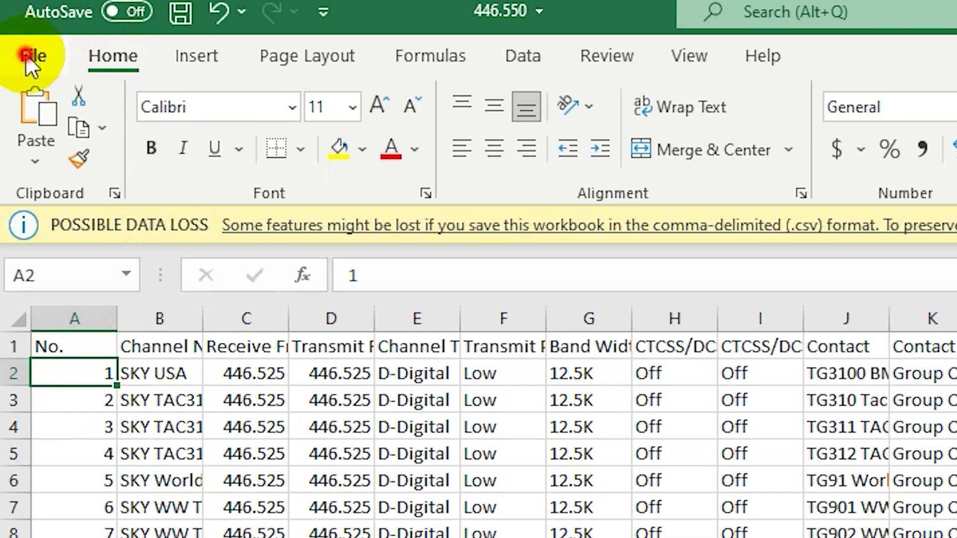
left_click(14, 32)
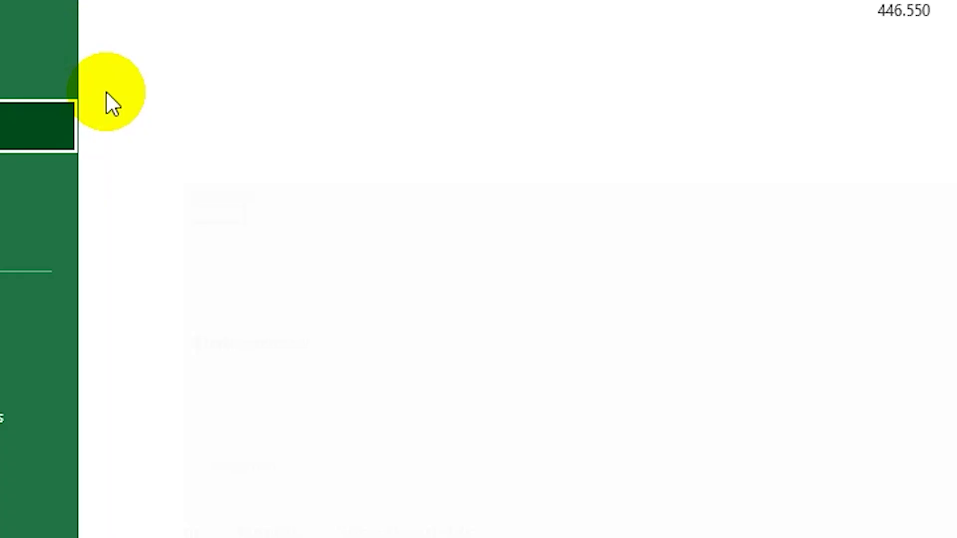
left_click(97, 420)
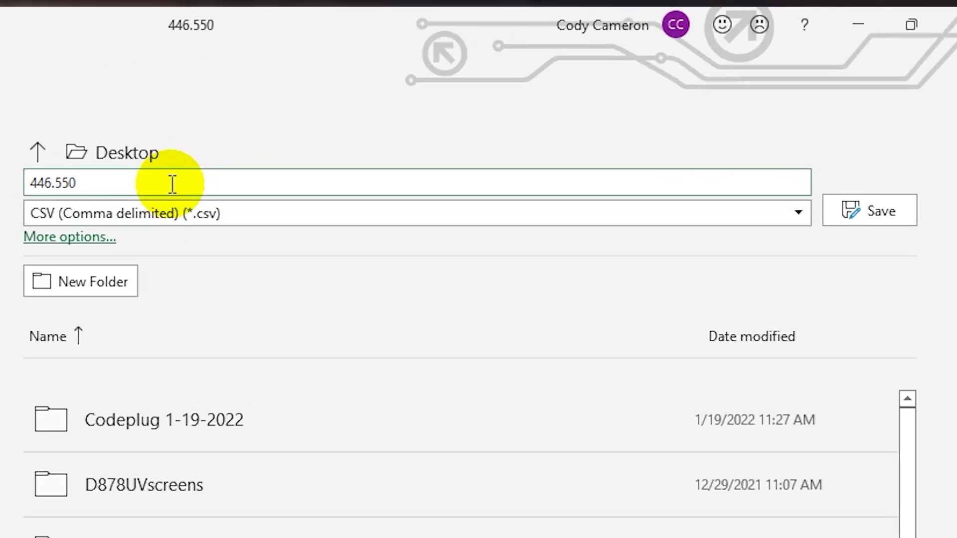
left_click(178, 183)
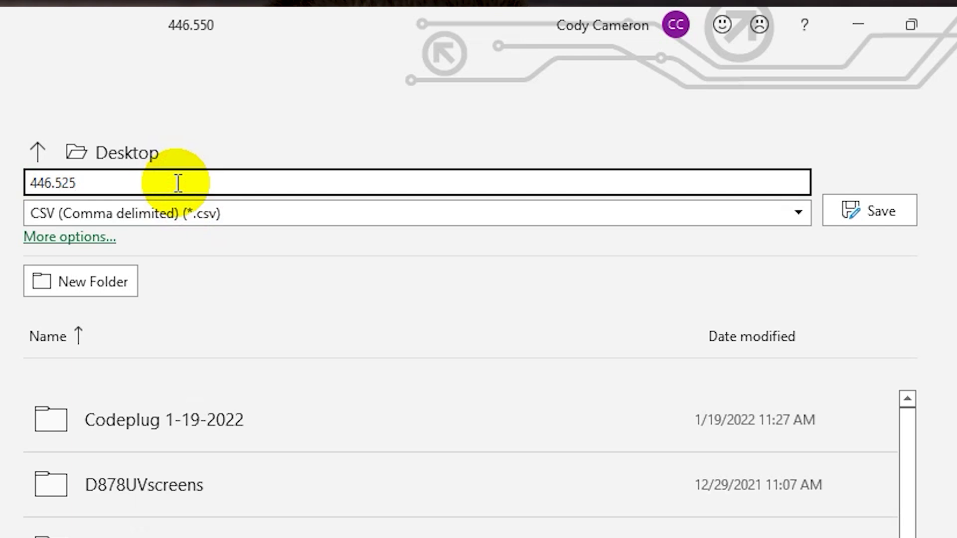
left_click(880, 212)
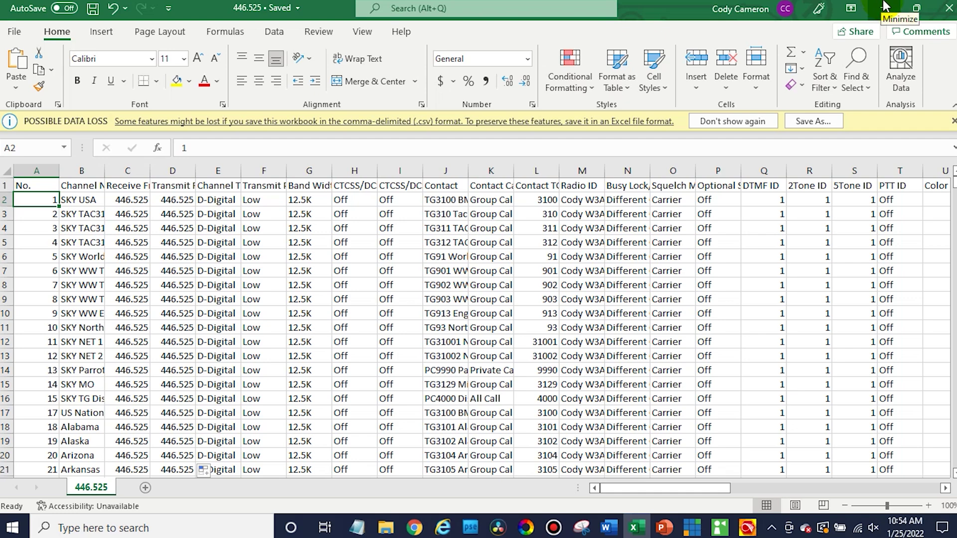
left_click(885, 7)
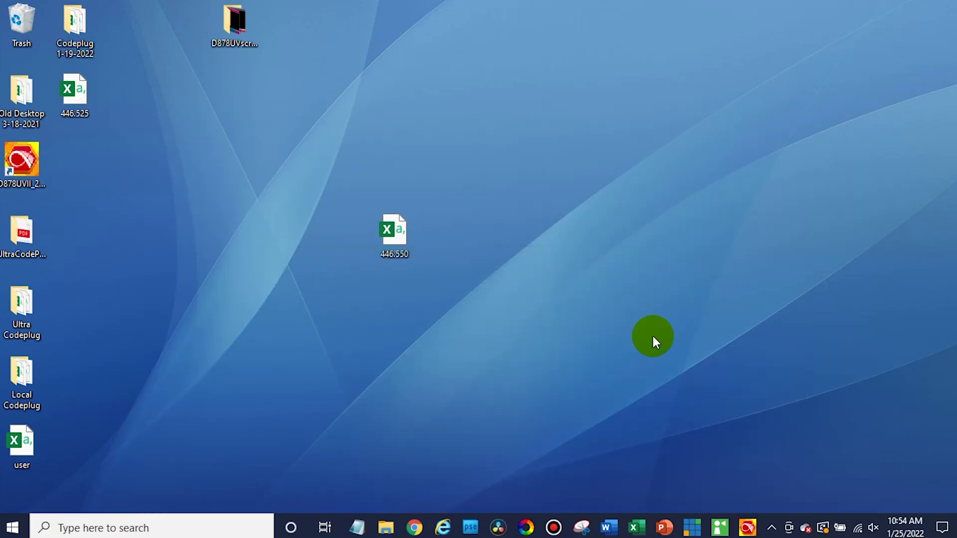
- Import 446.525.csv into the CPS as the channel list, setting every channel to 446.52500
left_click(748, 527)
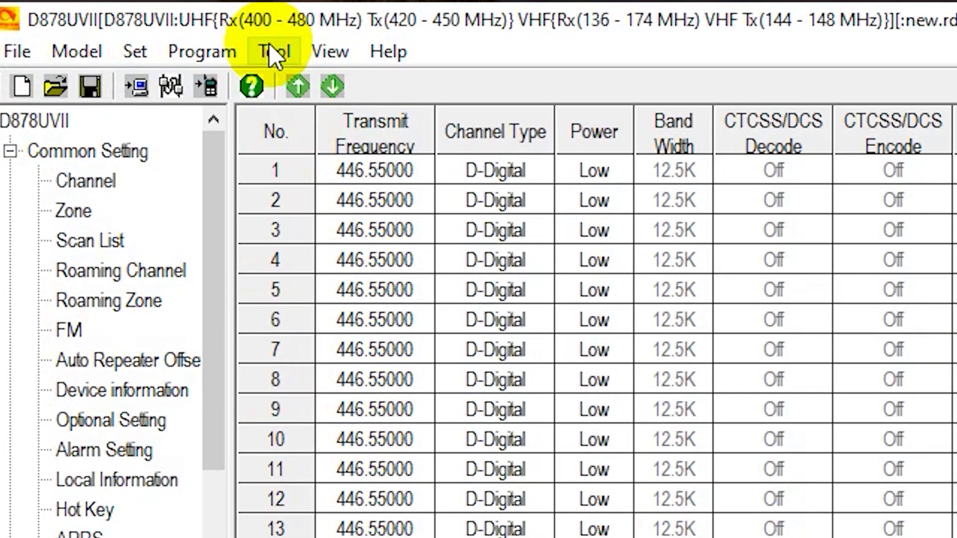
left_click(127, 17)
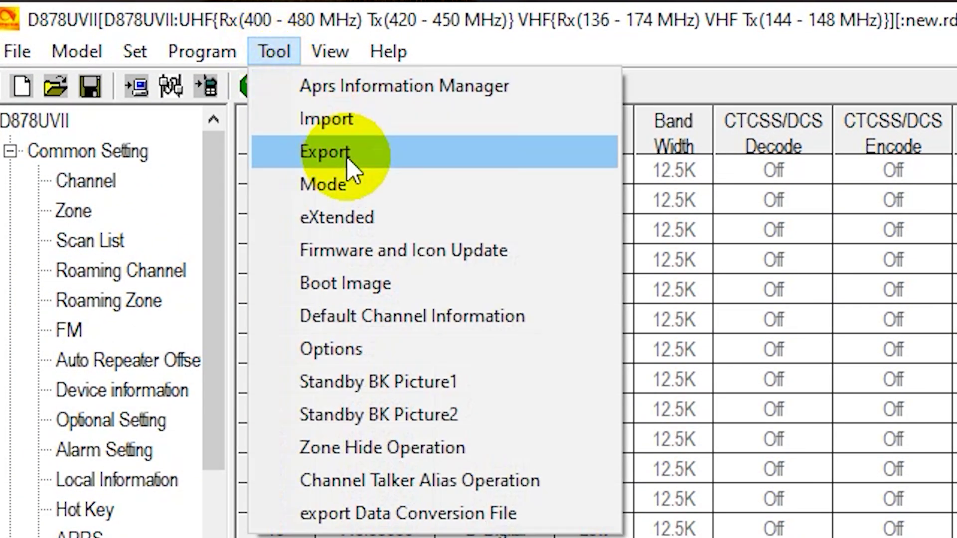
left_click(350, 119)
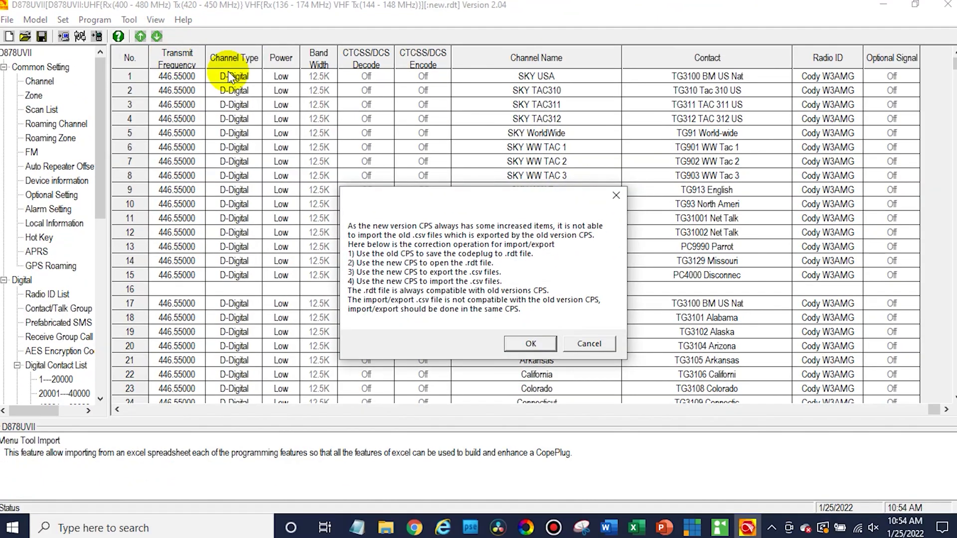
left_click(531, 343)
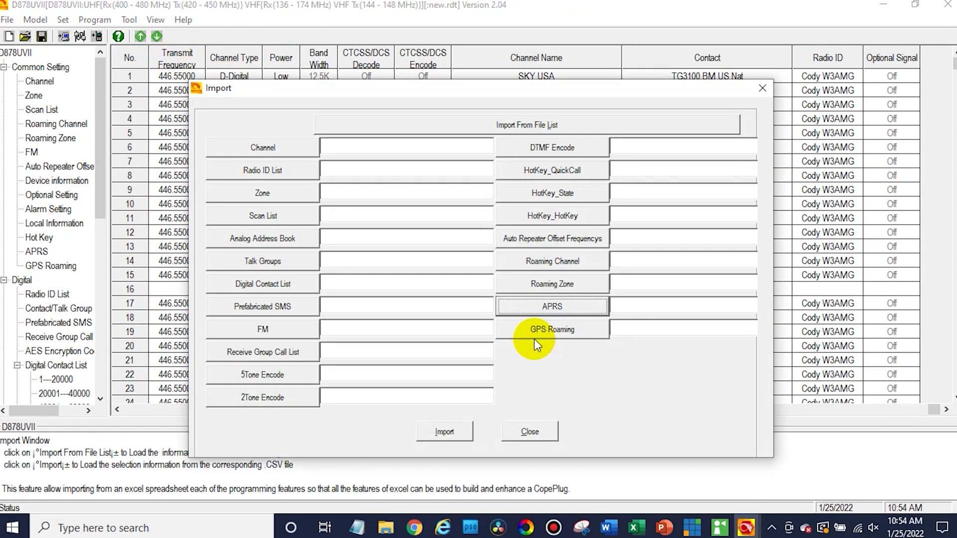
left_click(276, 148)
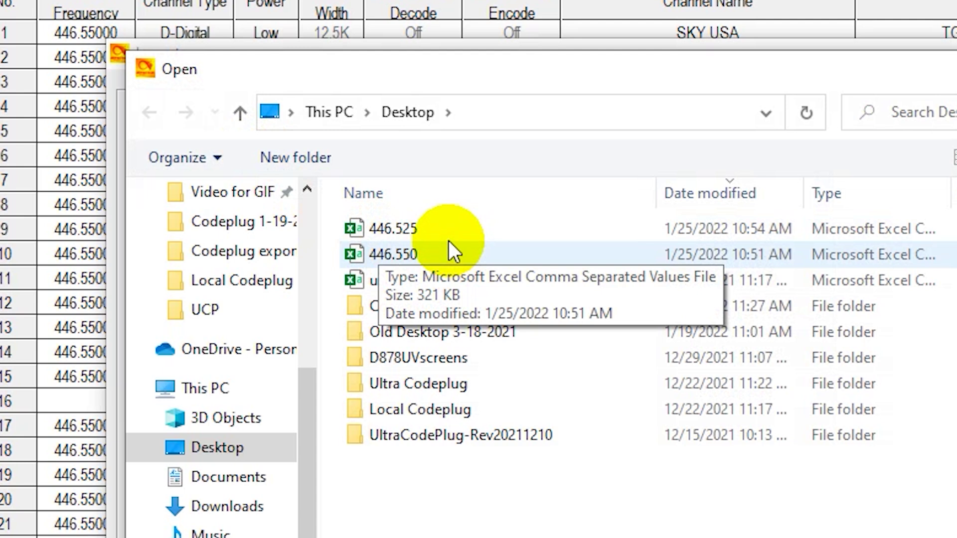
left_click(426, 230)
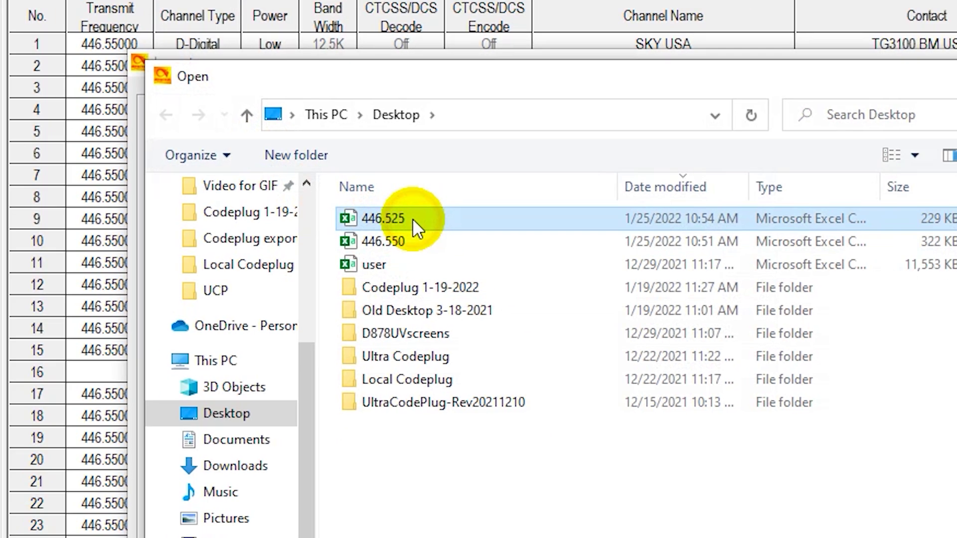
left_click(643, 495)
left_click(453, 433)
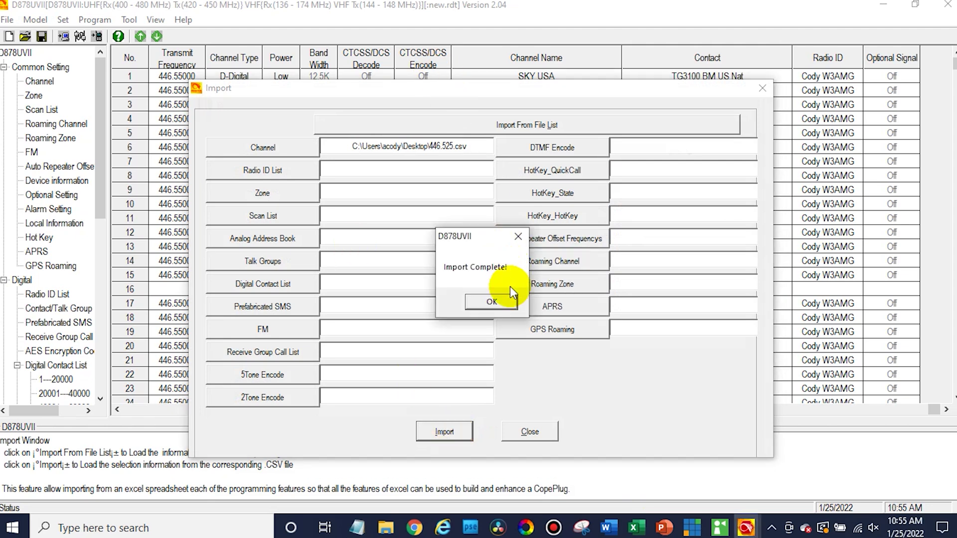
left_click(507, 305)
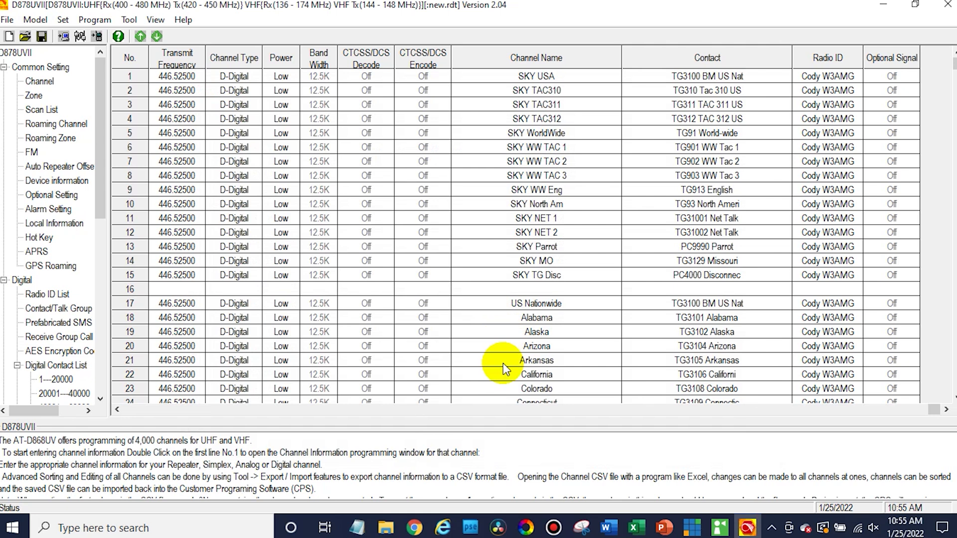
- Set the port to COM3 and write the codeplug with Other Data to the radio
left_click(80, 37)
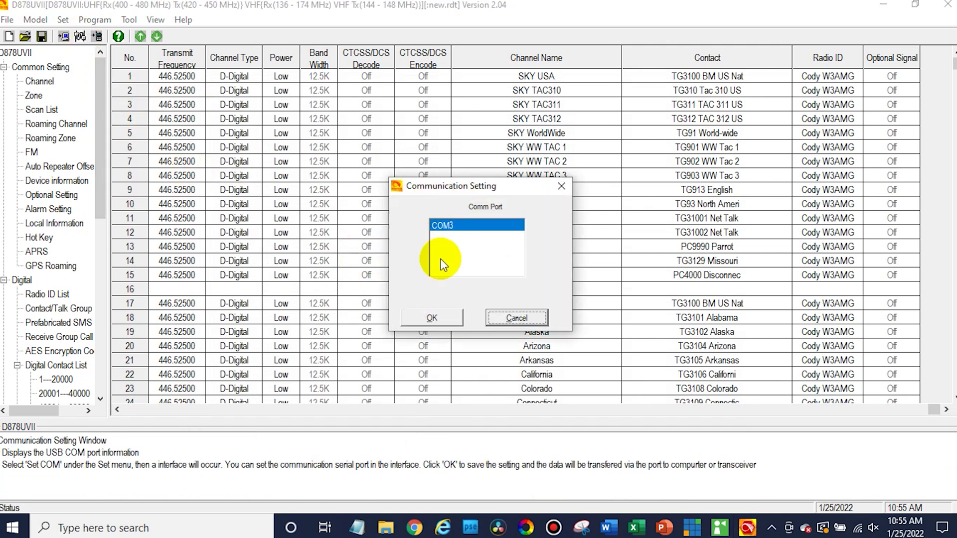
left_click(430, 316)
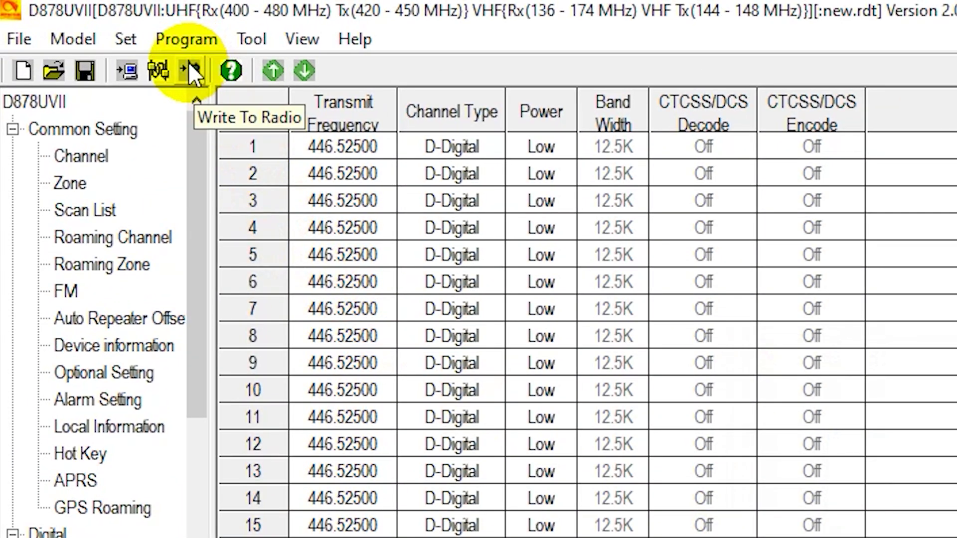
left_click(189, 68)
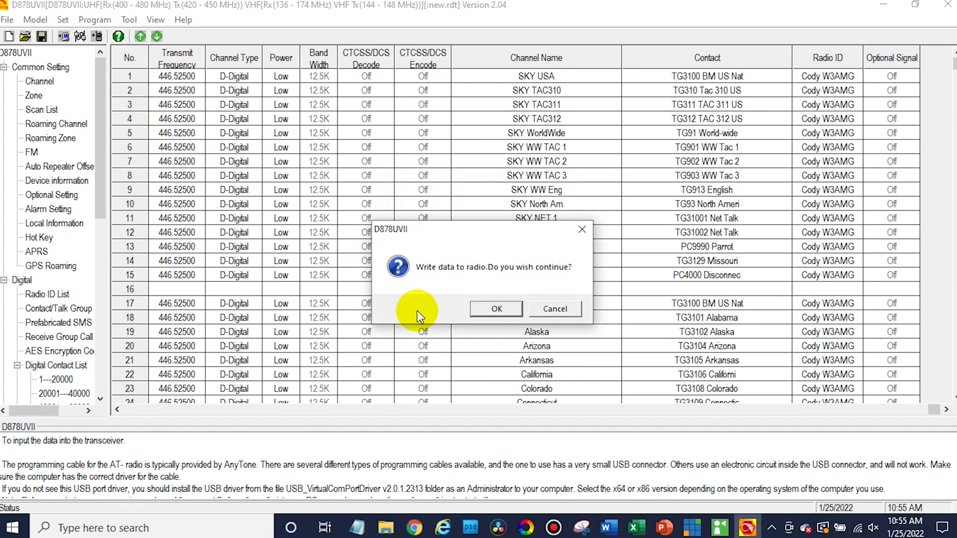
left_click(495, 309)
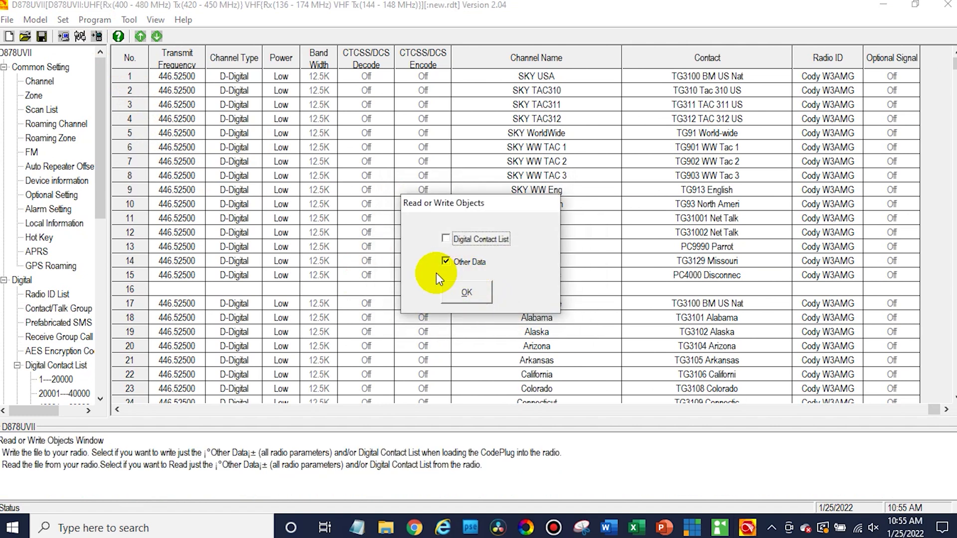
left_click(468, 294)
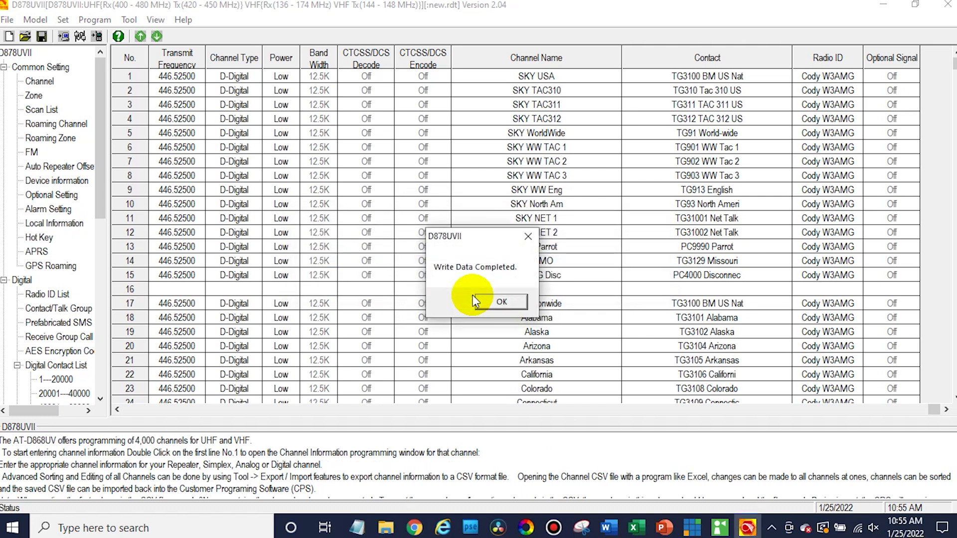
left_click(486, 301)
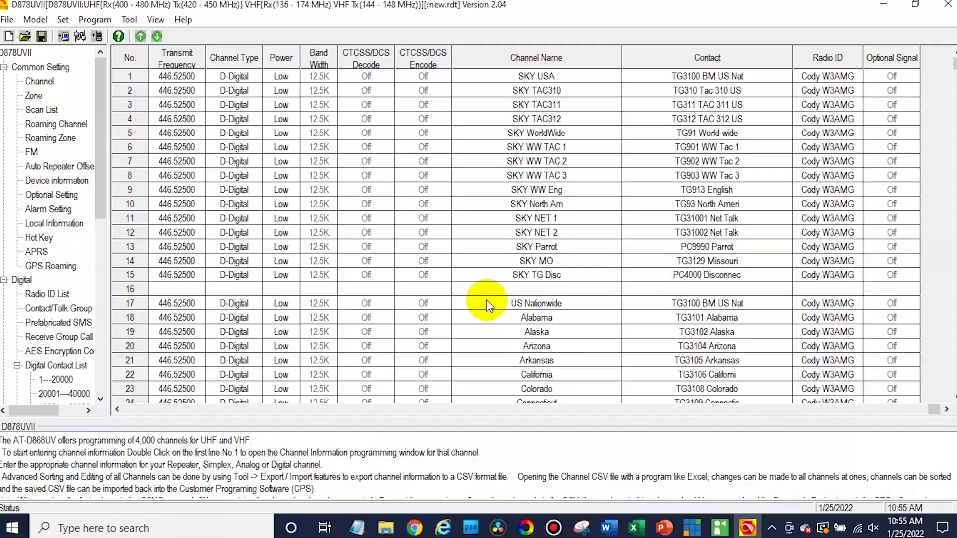